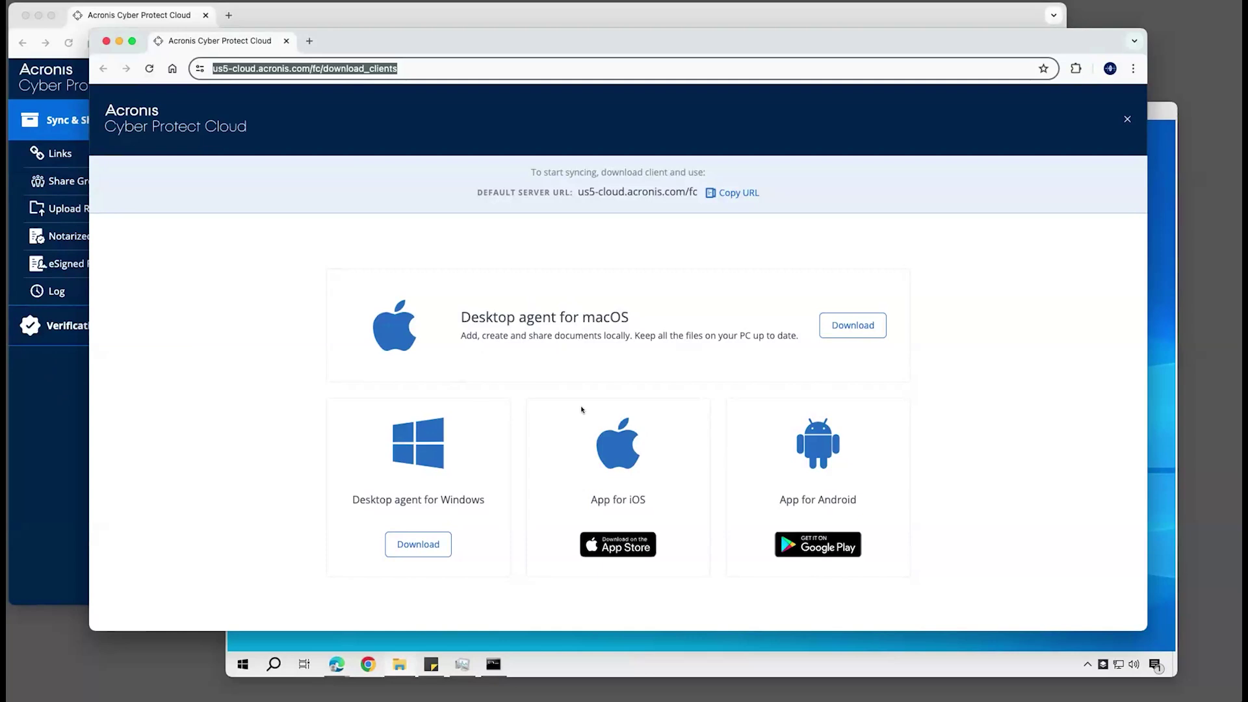
# Close the download-clients page to get back to the Sync & Share folder list.
pyautogui.click(106, 42)
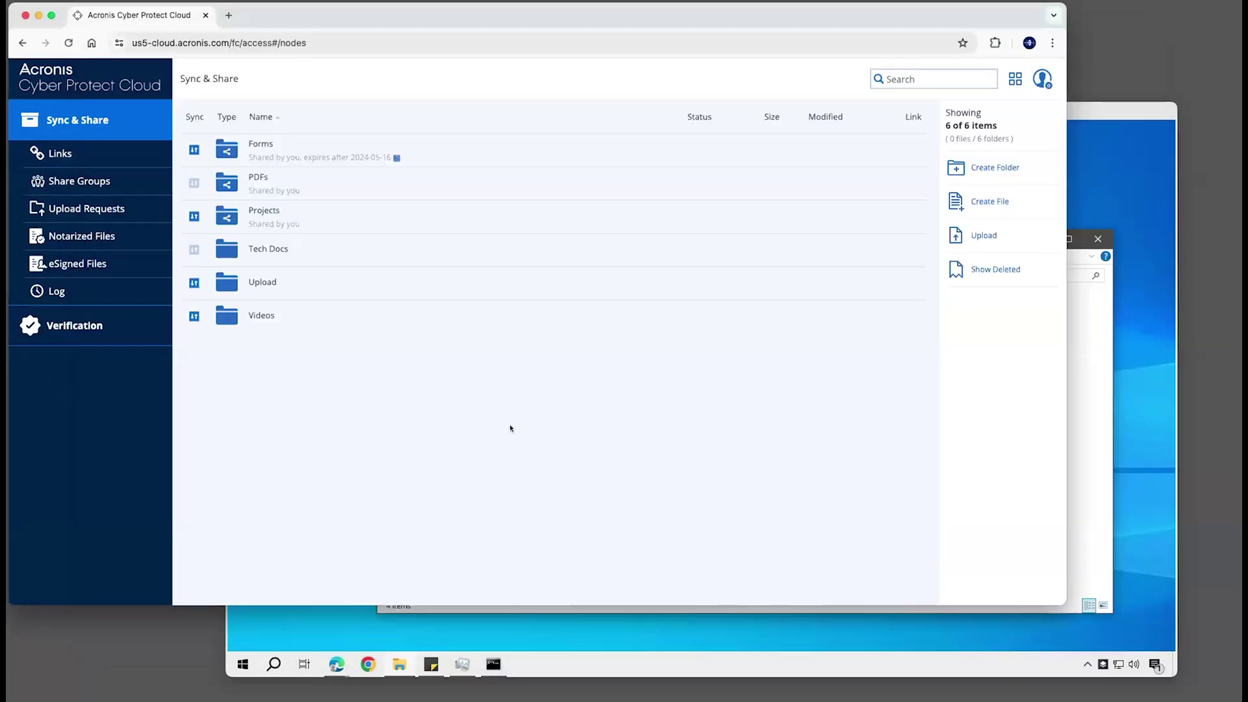
# Create a new Sync & Share folder named 'Reference'.
pyautogui.click(980, 170)
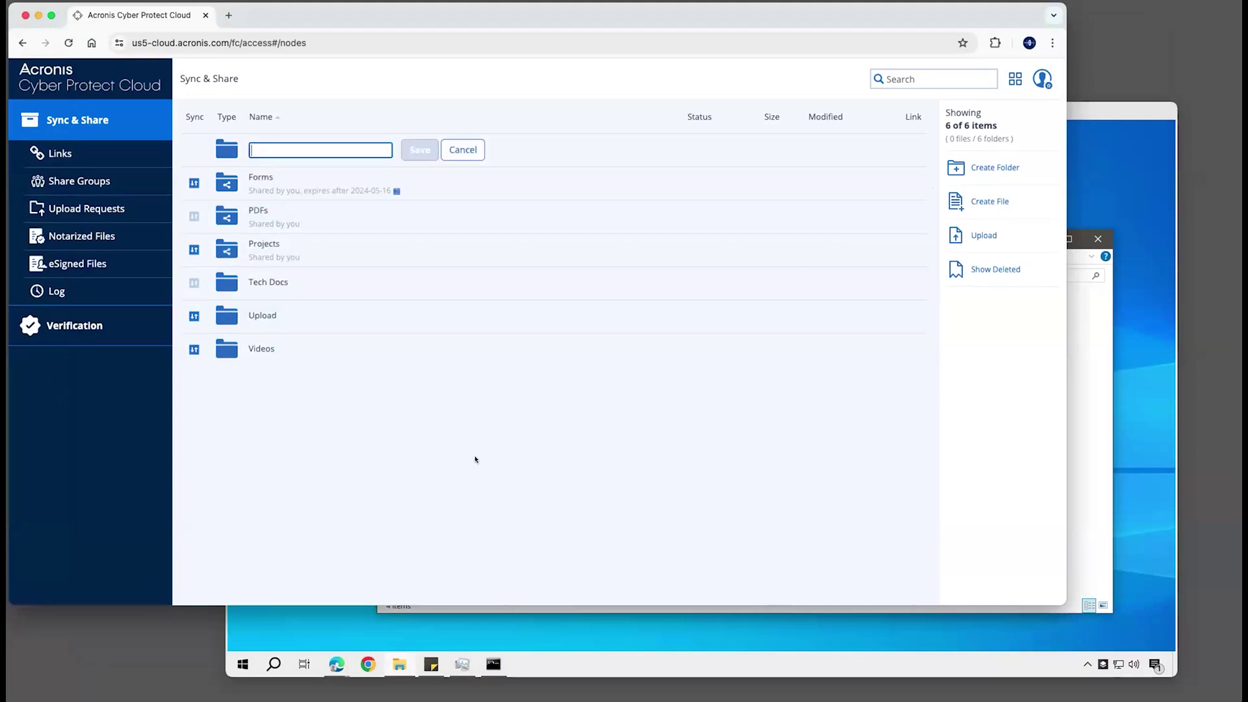
pyautogui.write('R')
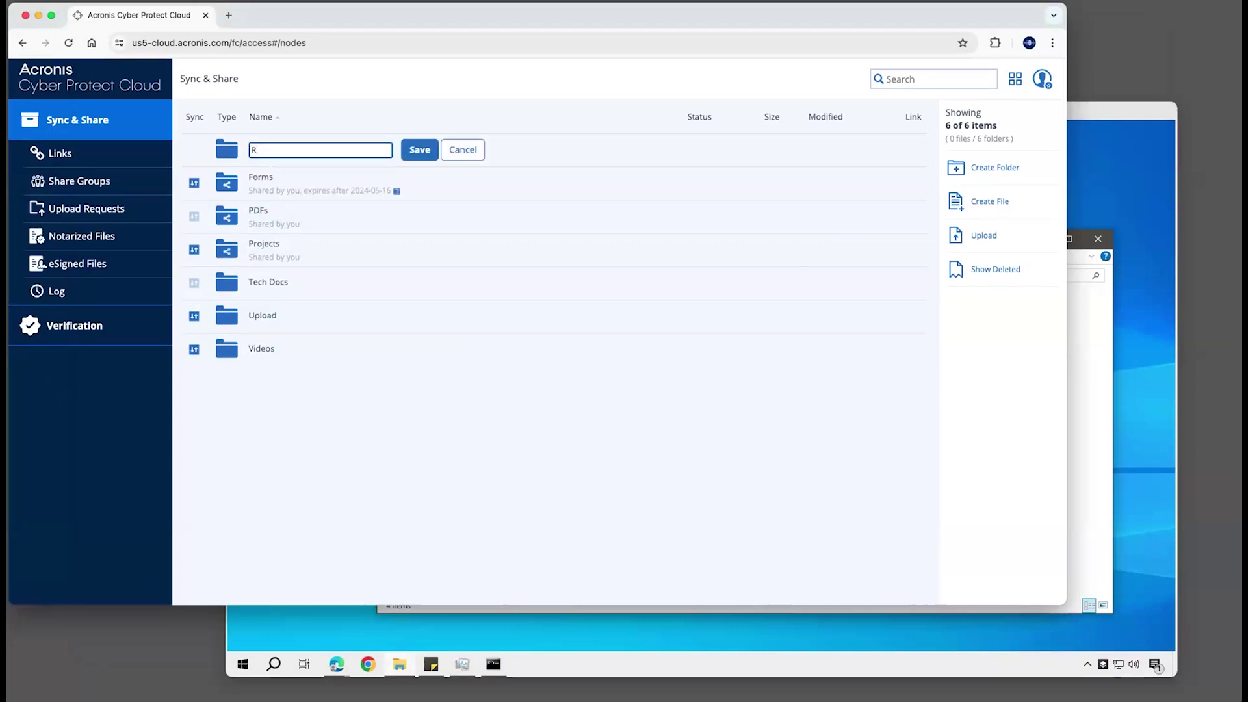
pyautogui.write('eeference')
pyautogui.press('Return')
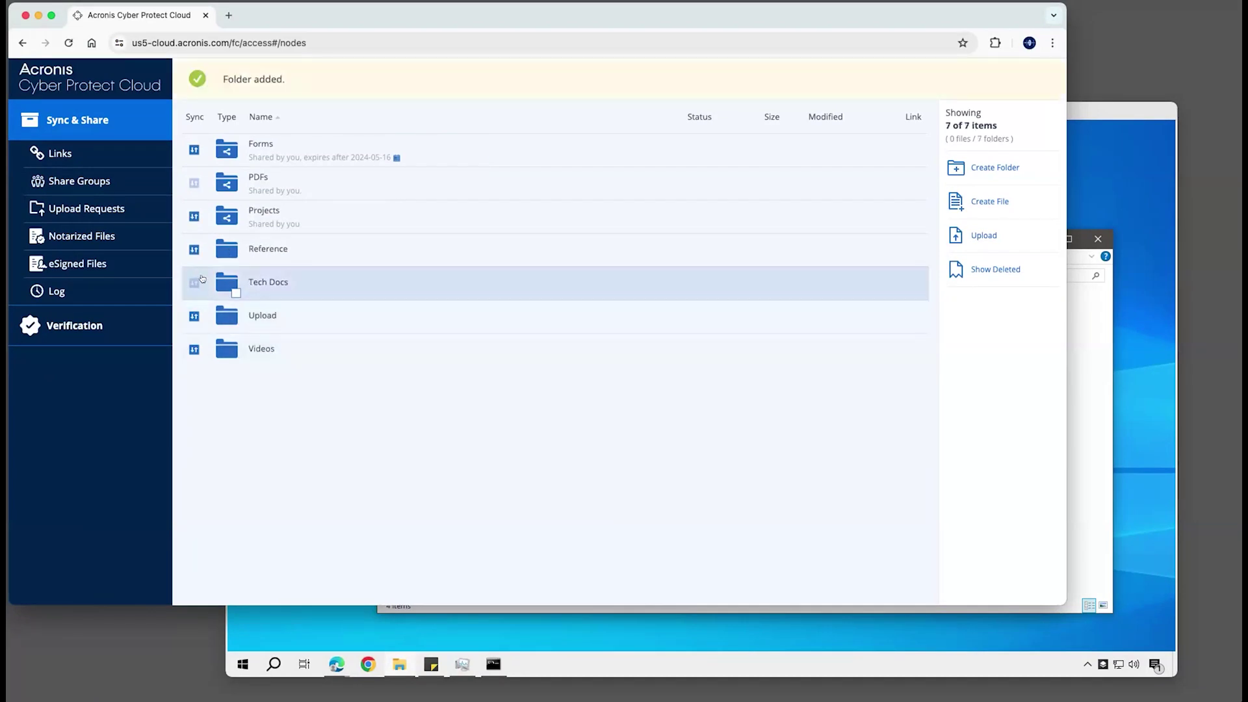
# Stop syncing Reference, then upload the data sheet PDF and security timeline JPEG into it.
pyautogui.click(194, 249)
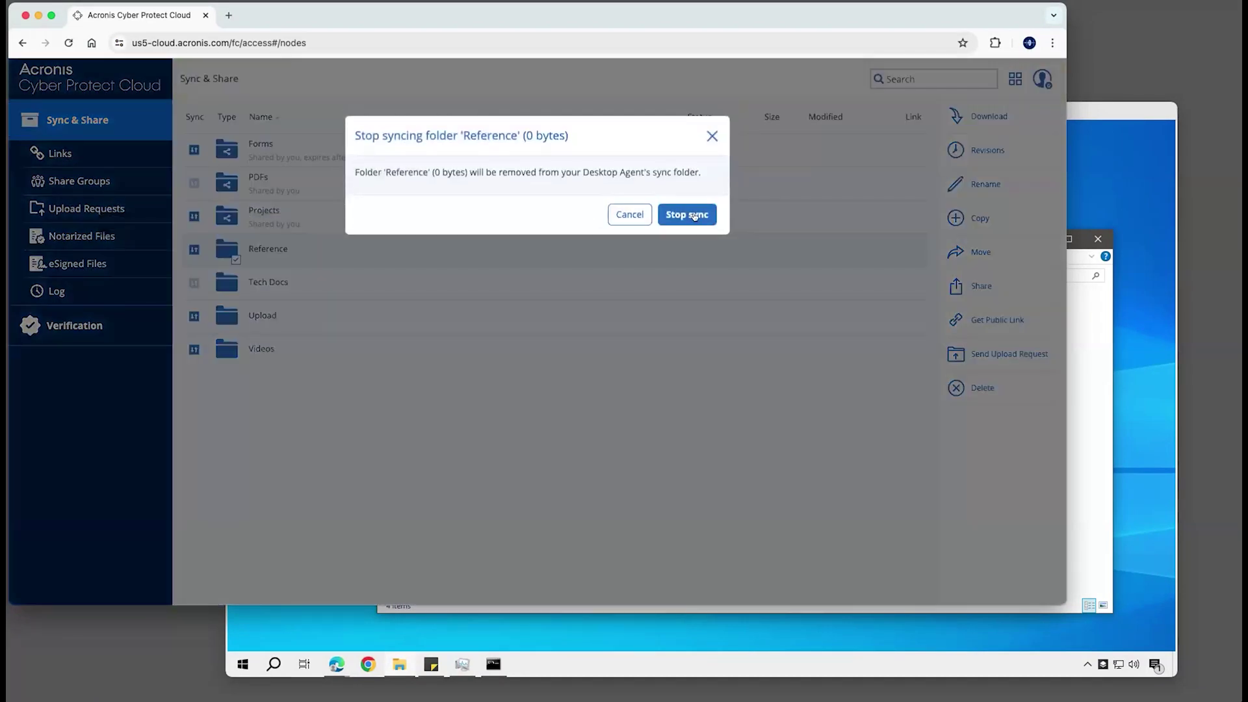
pyautogui.click(693, 215)
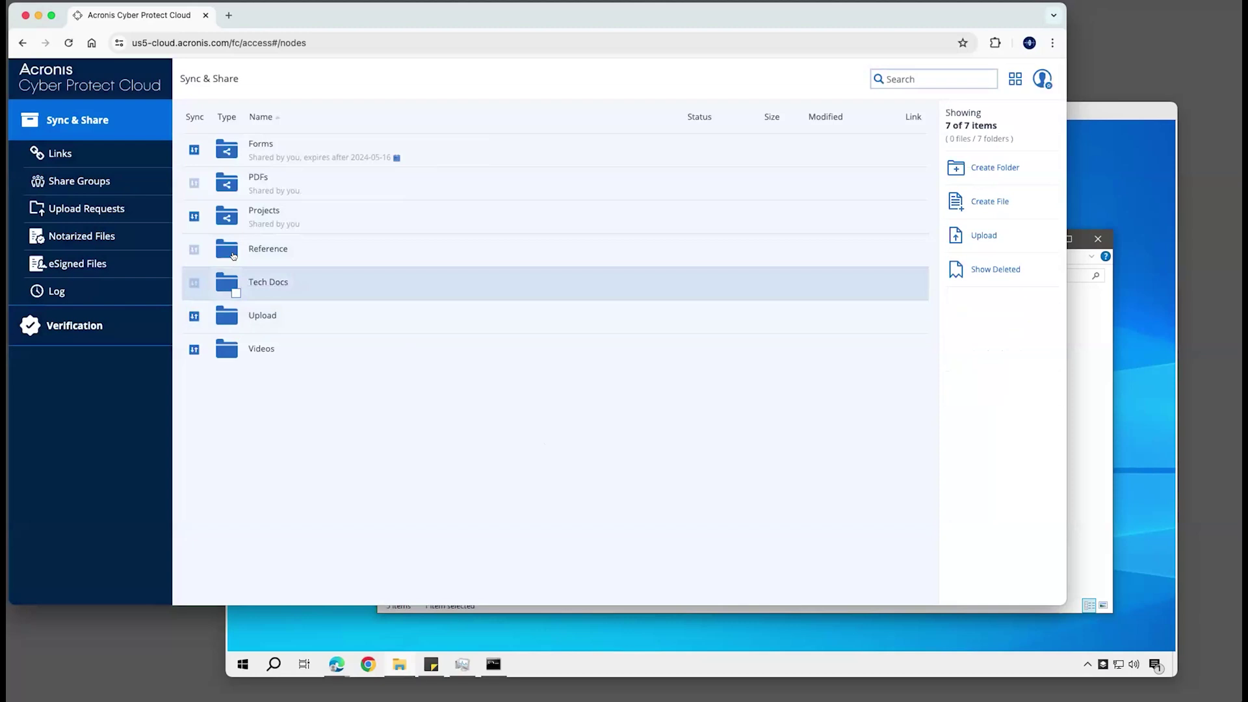
pyautogui.doubleClick(234, 255)
pyautogui.moveTo(84, 258); pyautogui.dragTo(516, 234)
pyautogui.click(782, 452)
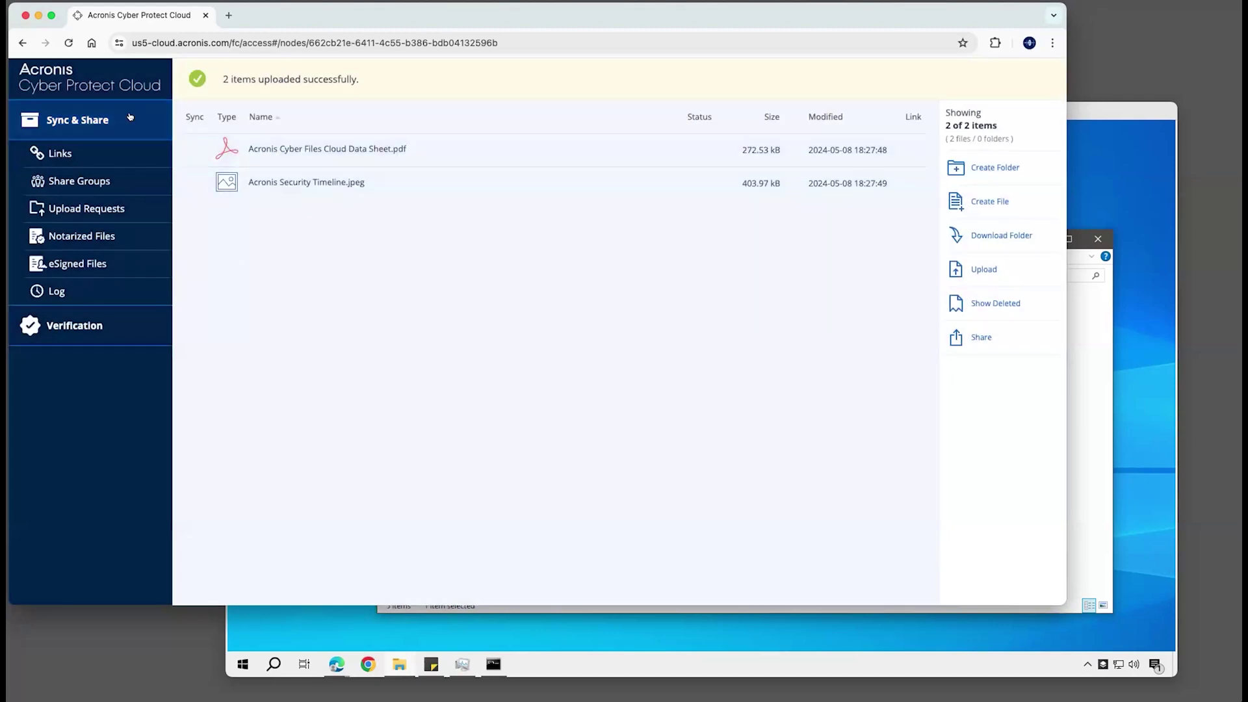
# Turn syncing to desktop agents back on for the Reference folder.
pyautogui.click(78, 119)
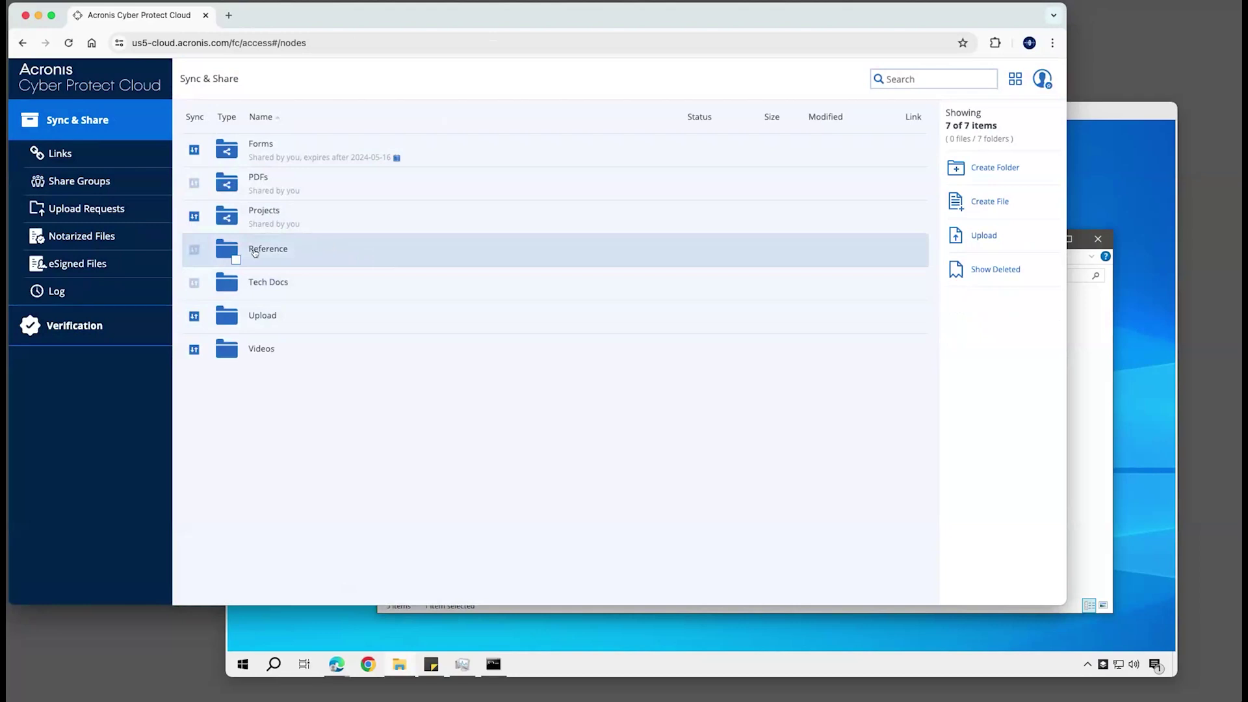
pyautogui.click(190, 249)
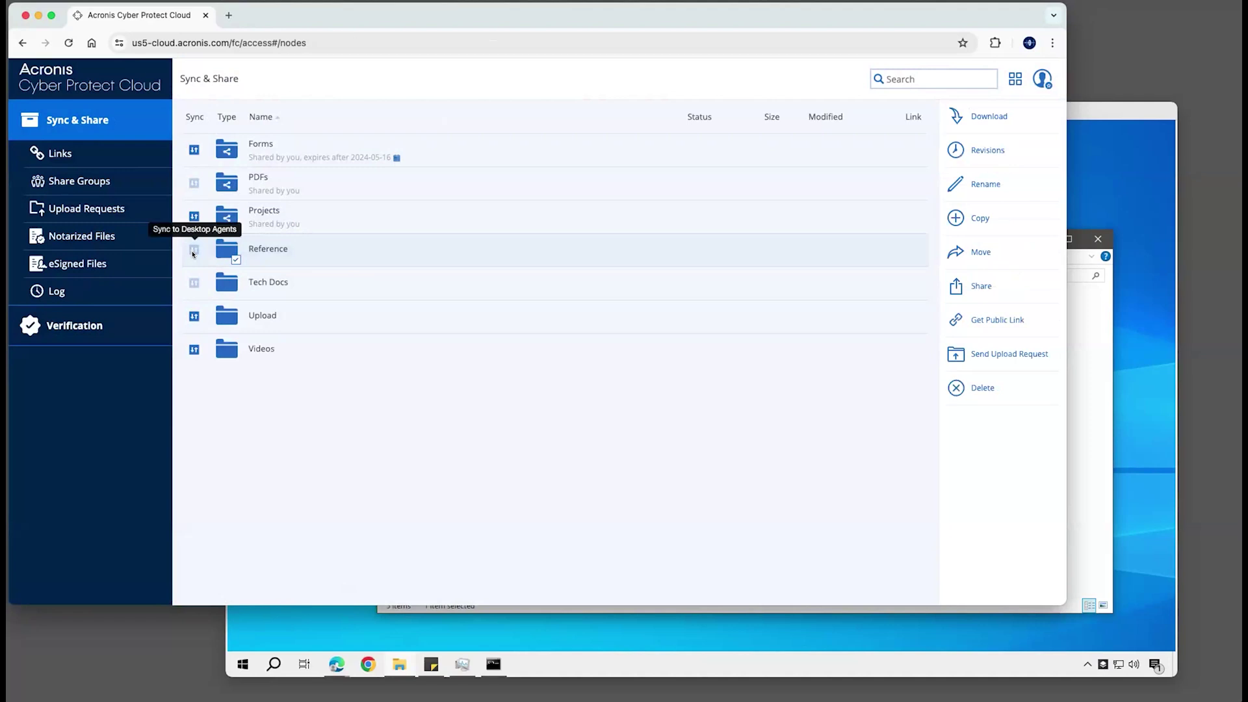
pyautogui.click(699, 212)
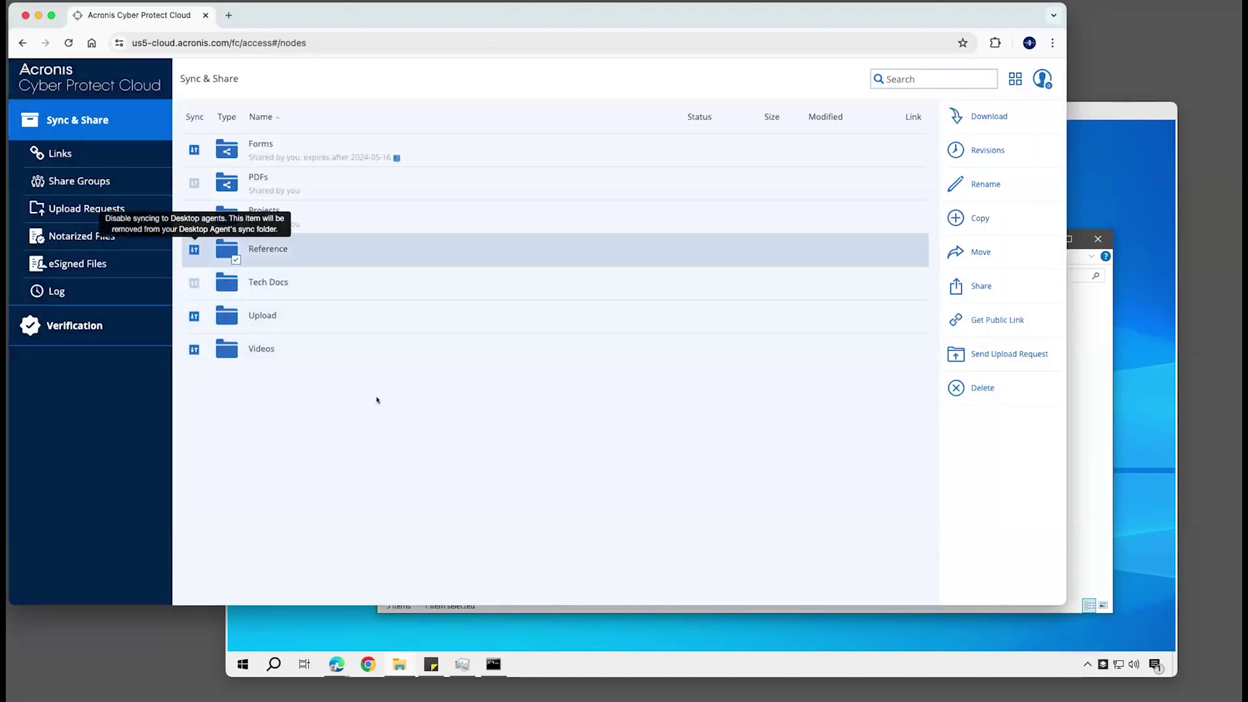
pyautogui.click(705, 512)
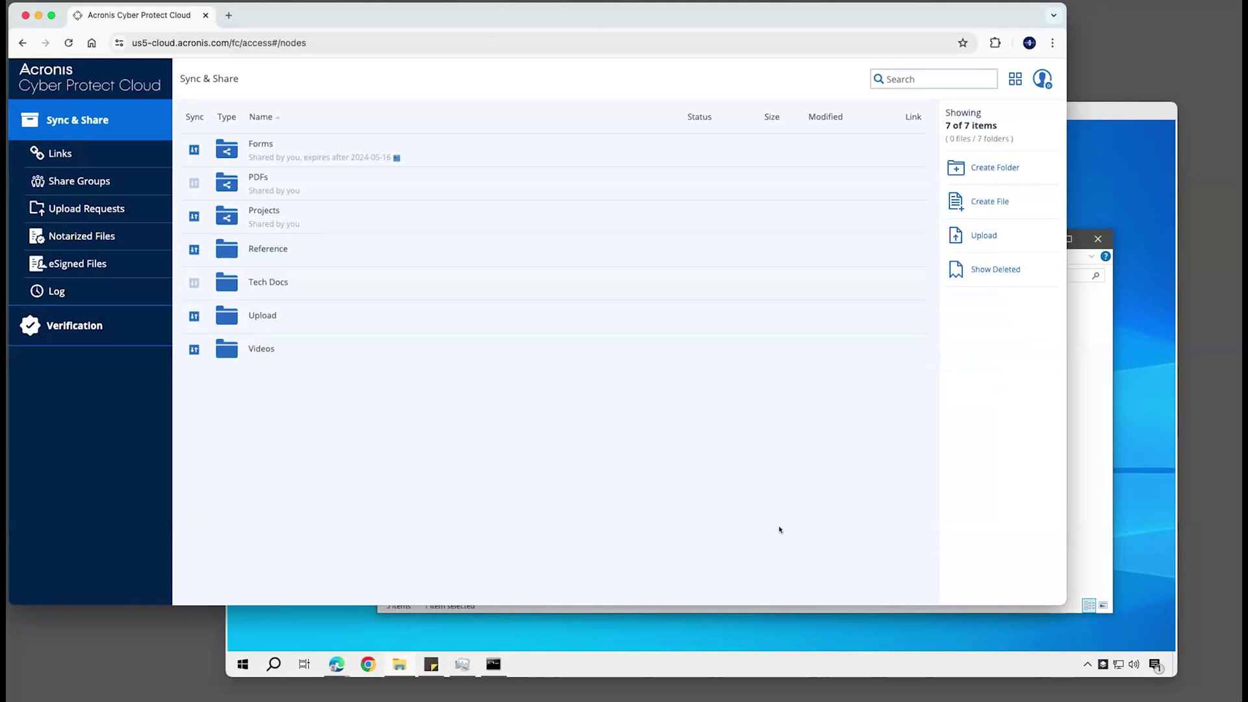
# On the Windows desktop, check sync status in the Cyber Protect tray panel, then dismiss it.
pyautogui.click(1055, 662)
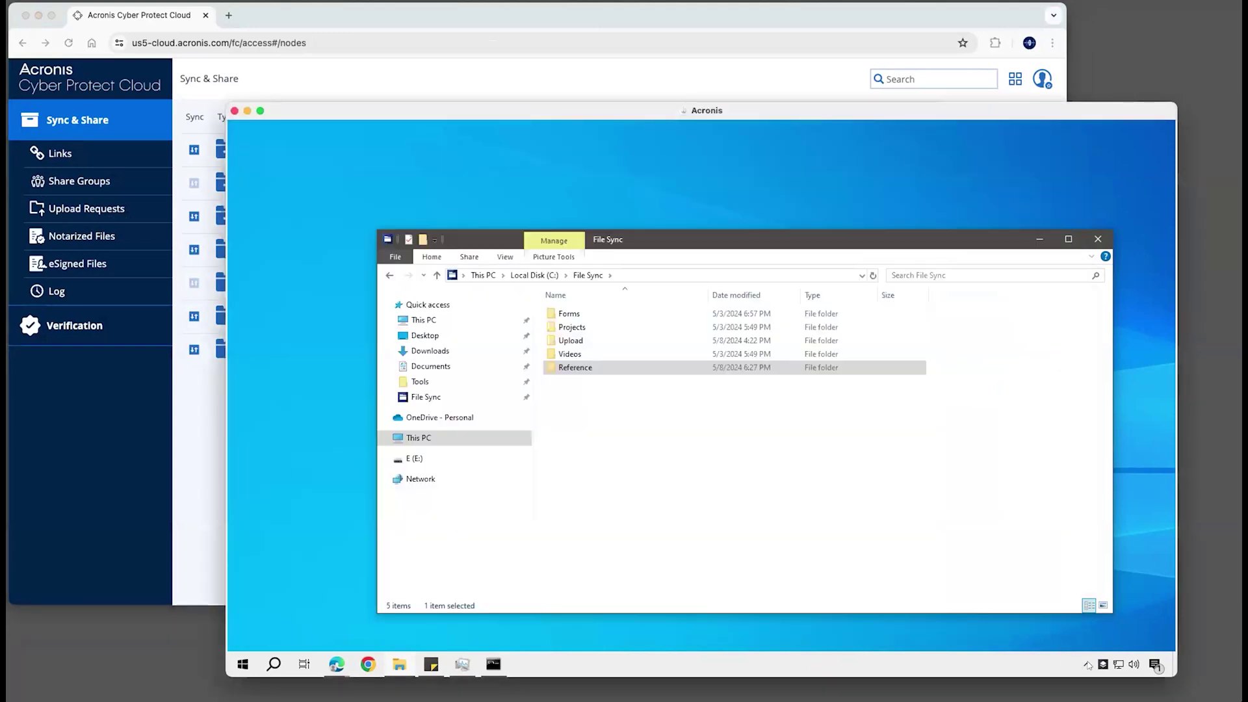
pyautogui.click(1105, 665)
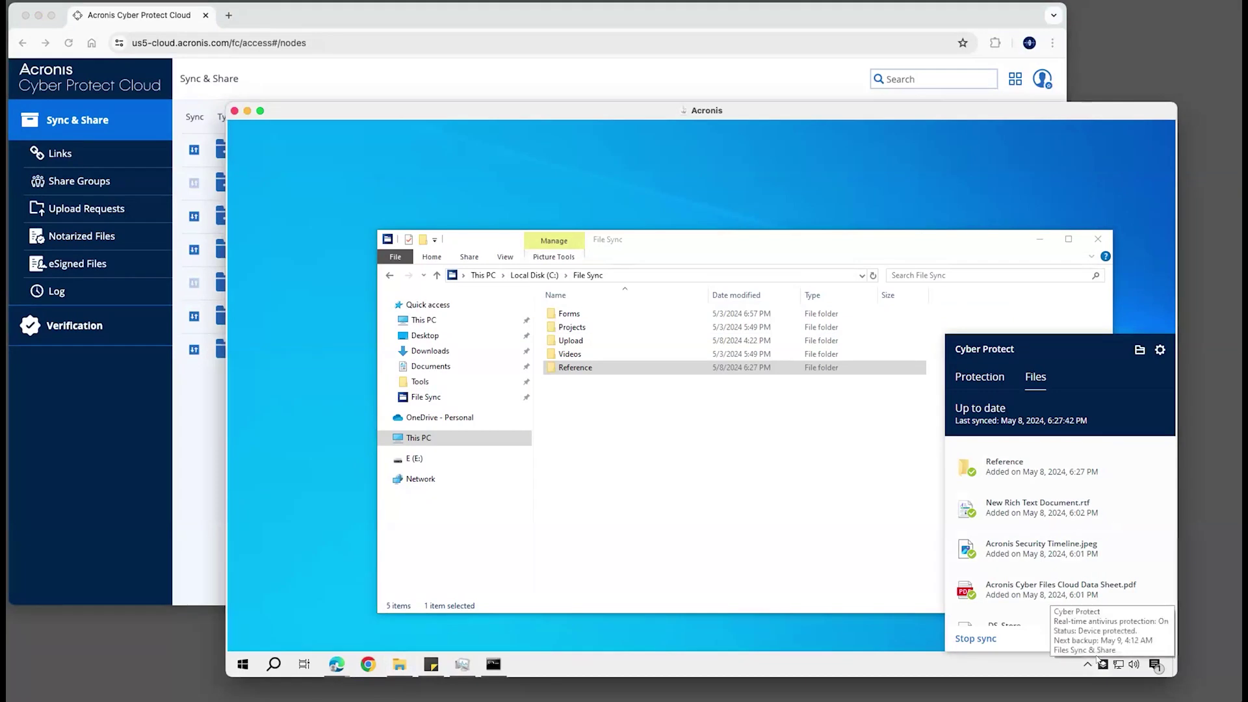
pyautogui.moveTo(1004, 457)
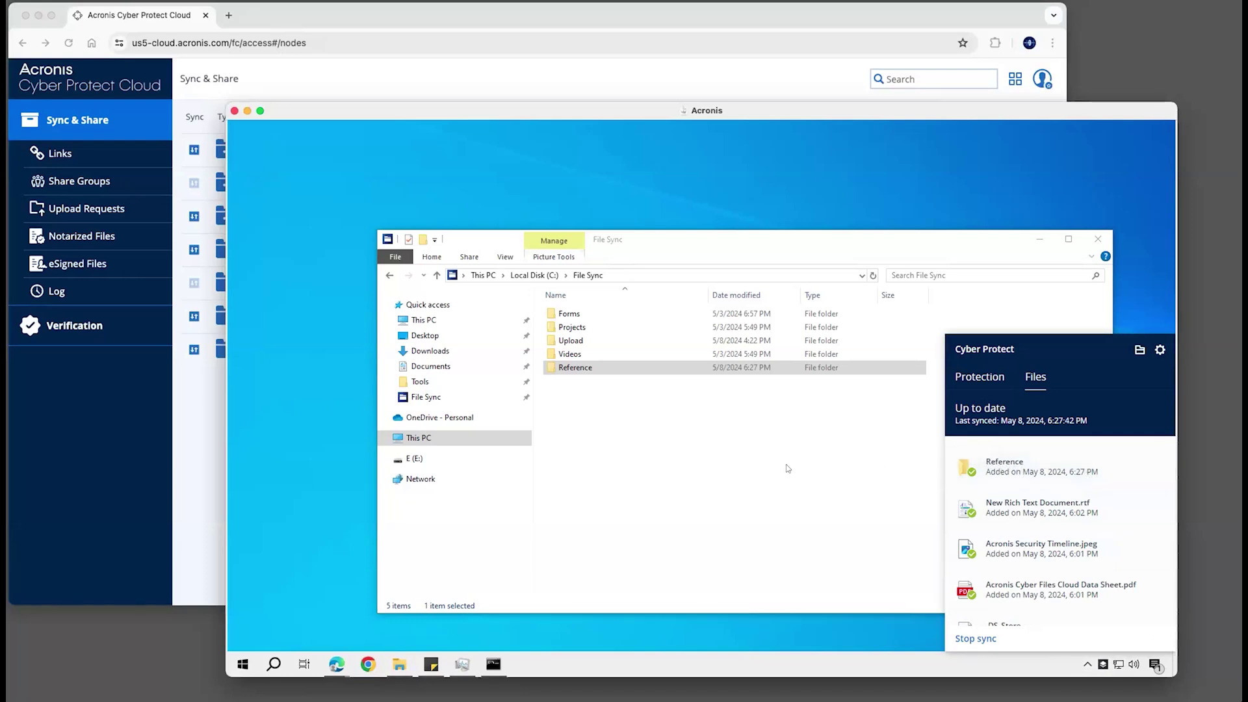
pyautogui.click(738, 445)
# Open the synced Reference folder under C:\File Sync to show its synced files.
pyautogui.doubleClick(556, 368)
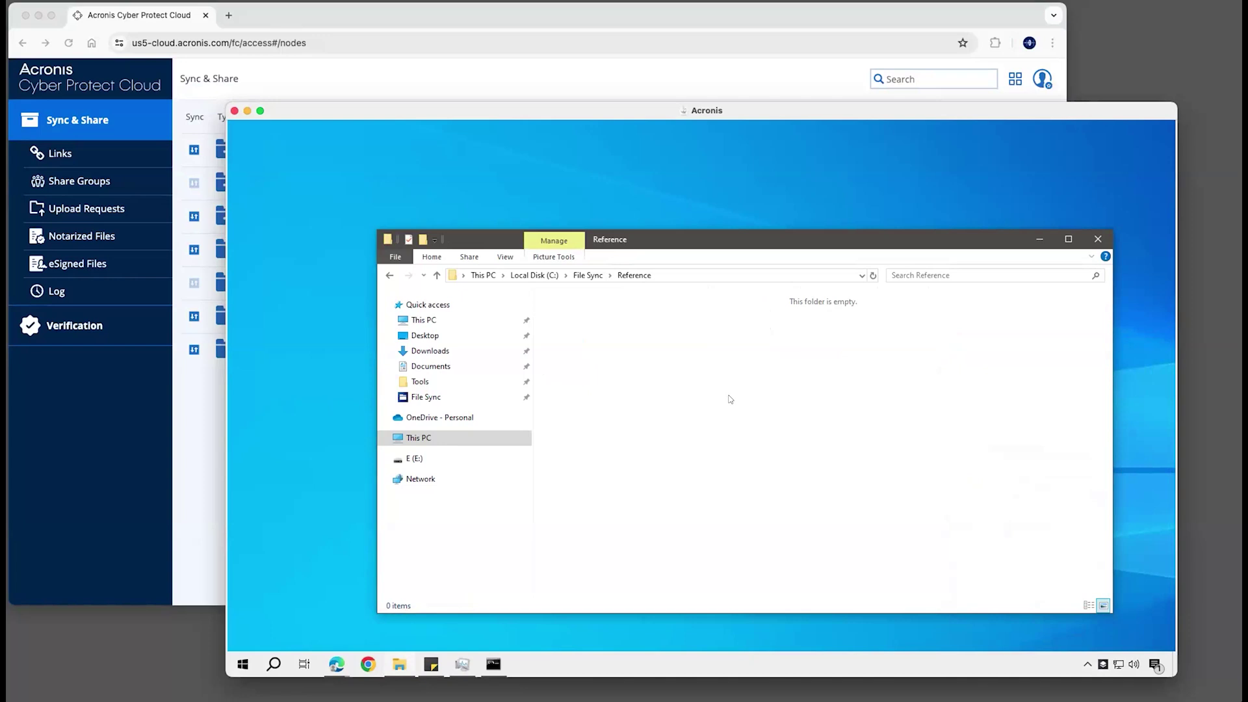
pyautogui.click(585, 276)
pyautogui.doubleClick(552, 339)
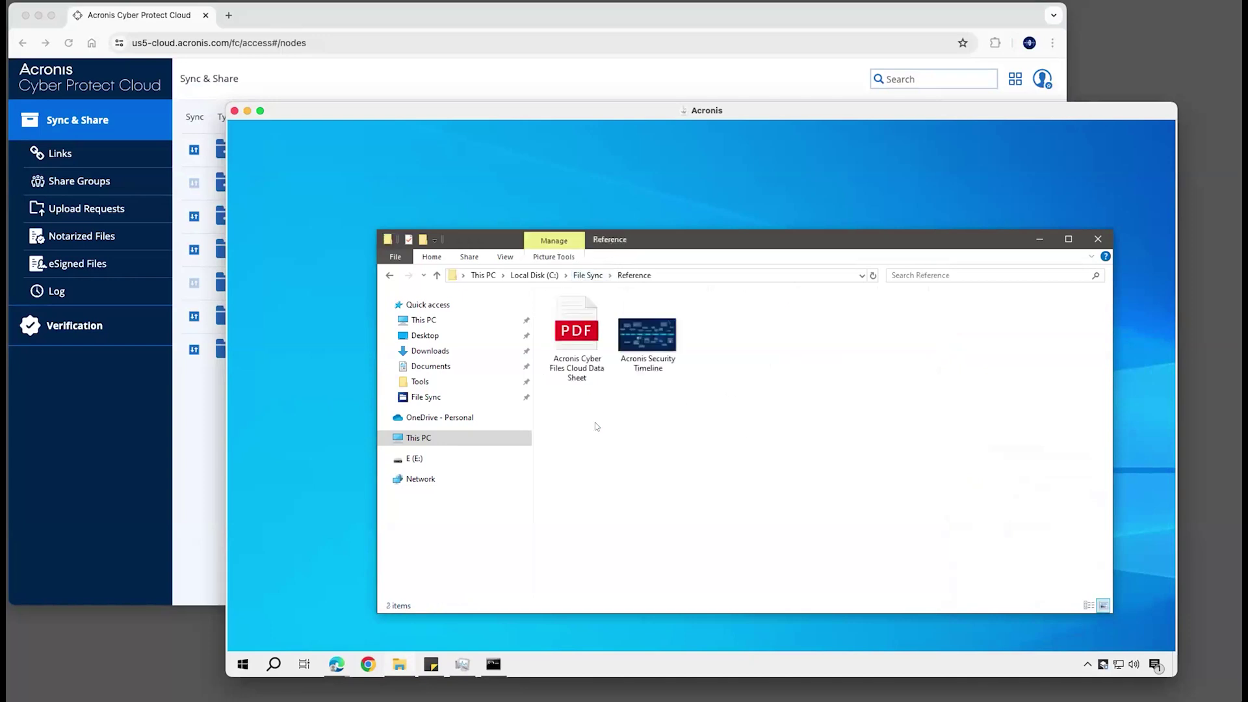
# Add a Rich Text Document to Reference, keeping the default name 'New Rich Text Document'.
pyautogui.rightClick(715, 446)
pyautogui.moveTo(813, 599)
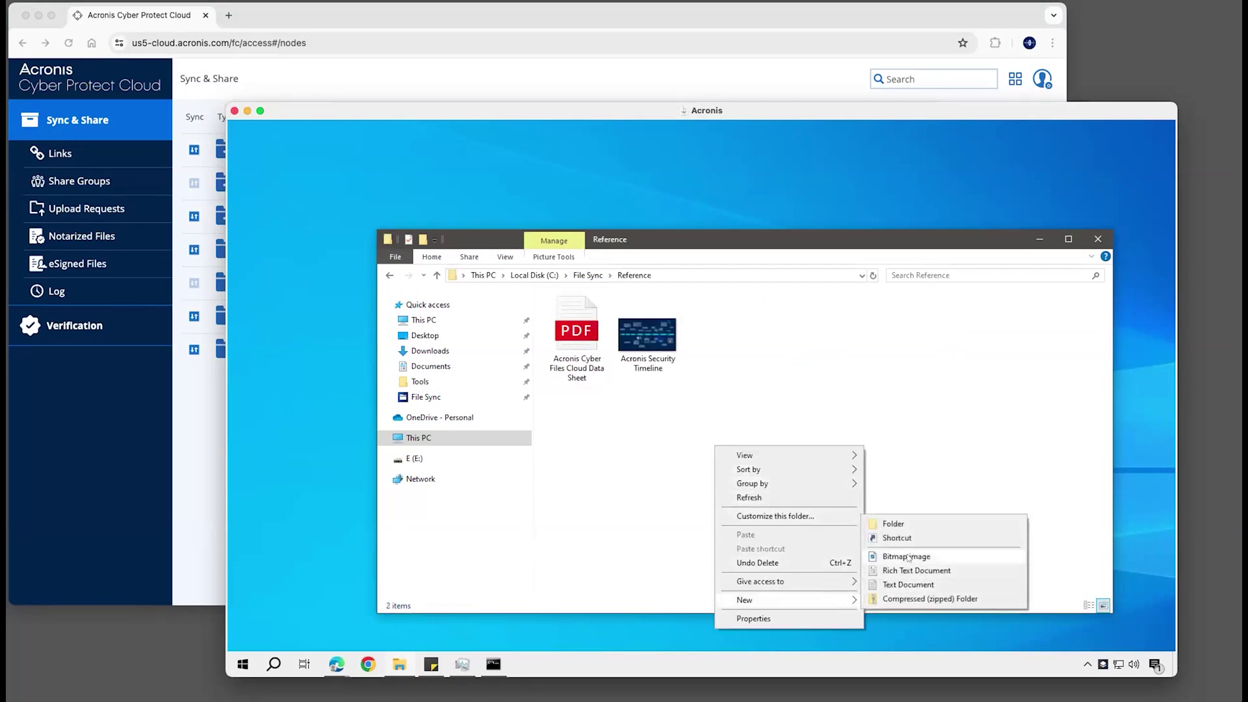
pyautogui.click(910, 570)
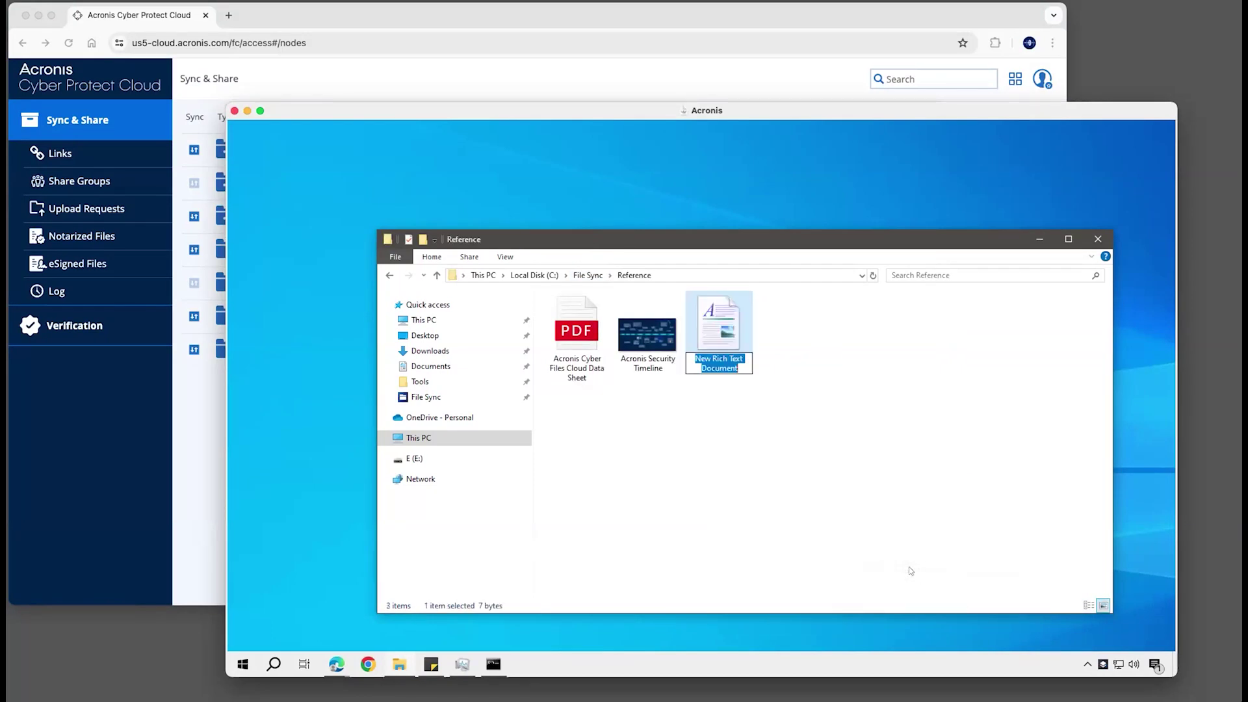
pyautogui.press('Return')
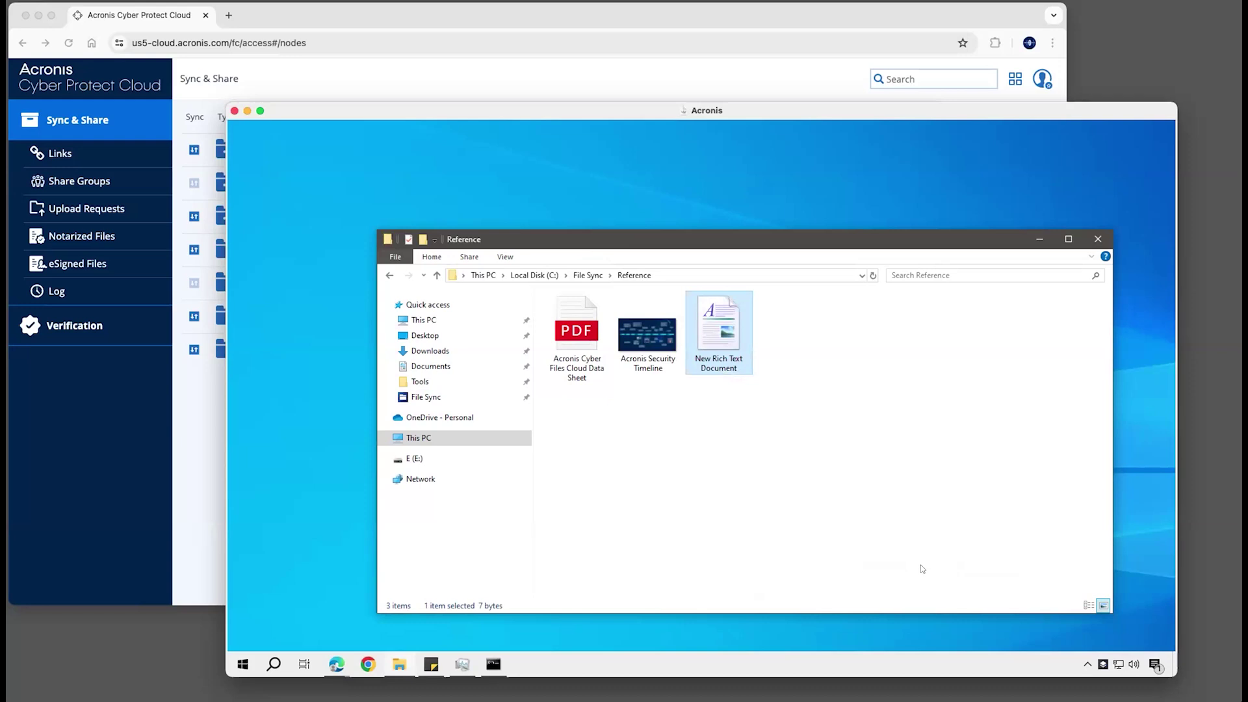
pyautogui.click(988, 588)
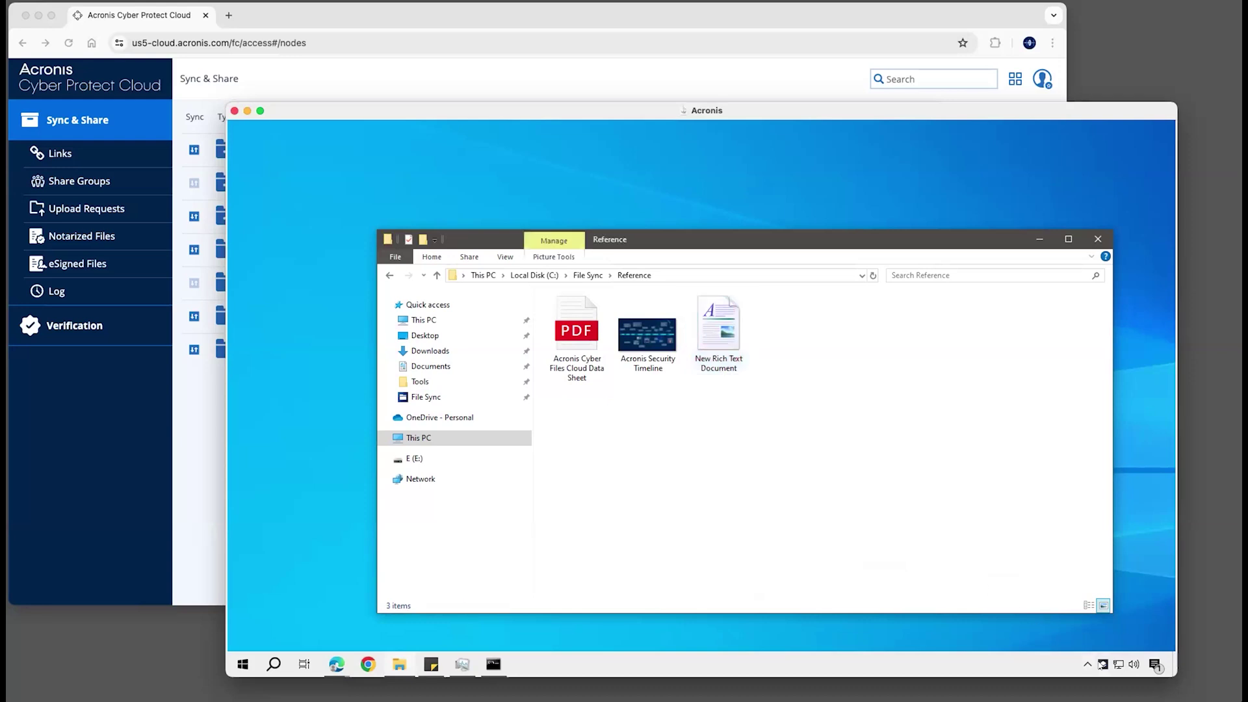
# Check the agent's synced files list, then open Reference in the web portal.
pyautogui.click(1102, 665)
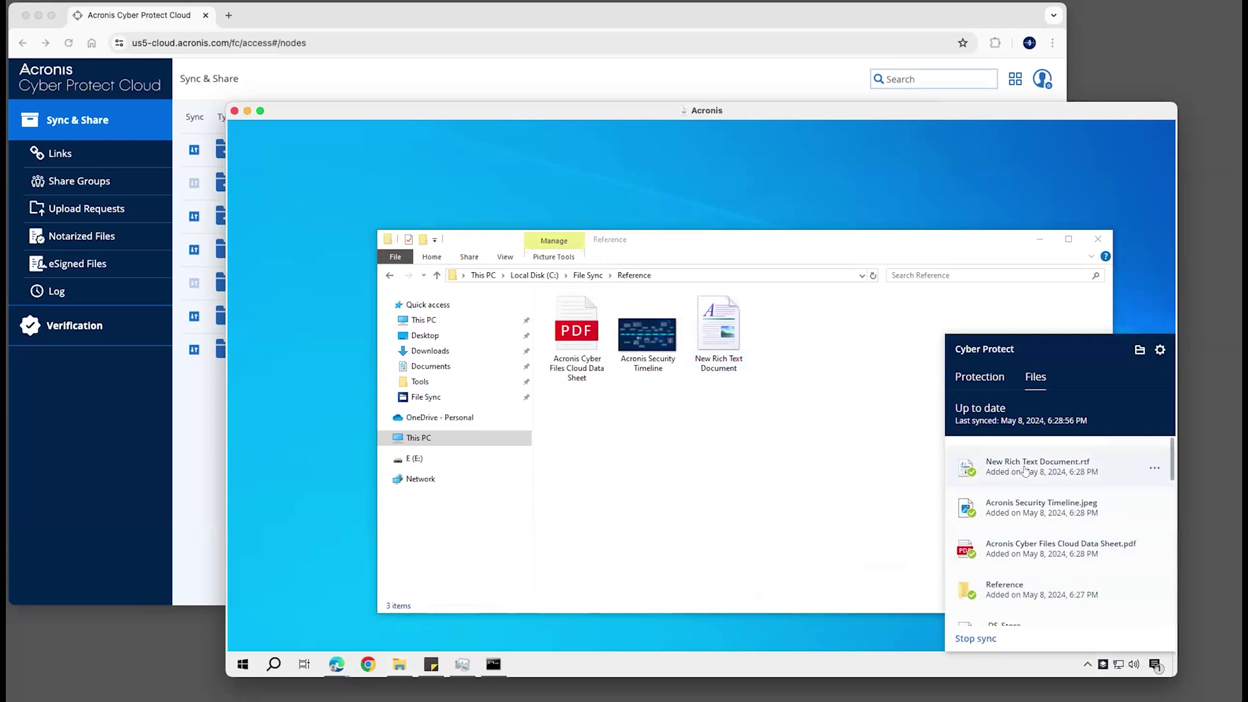
pyautogui.click(205, 460)
pyautogui.click(253, 247)
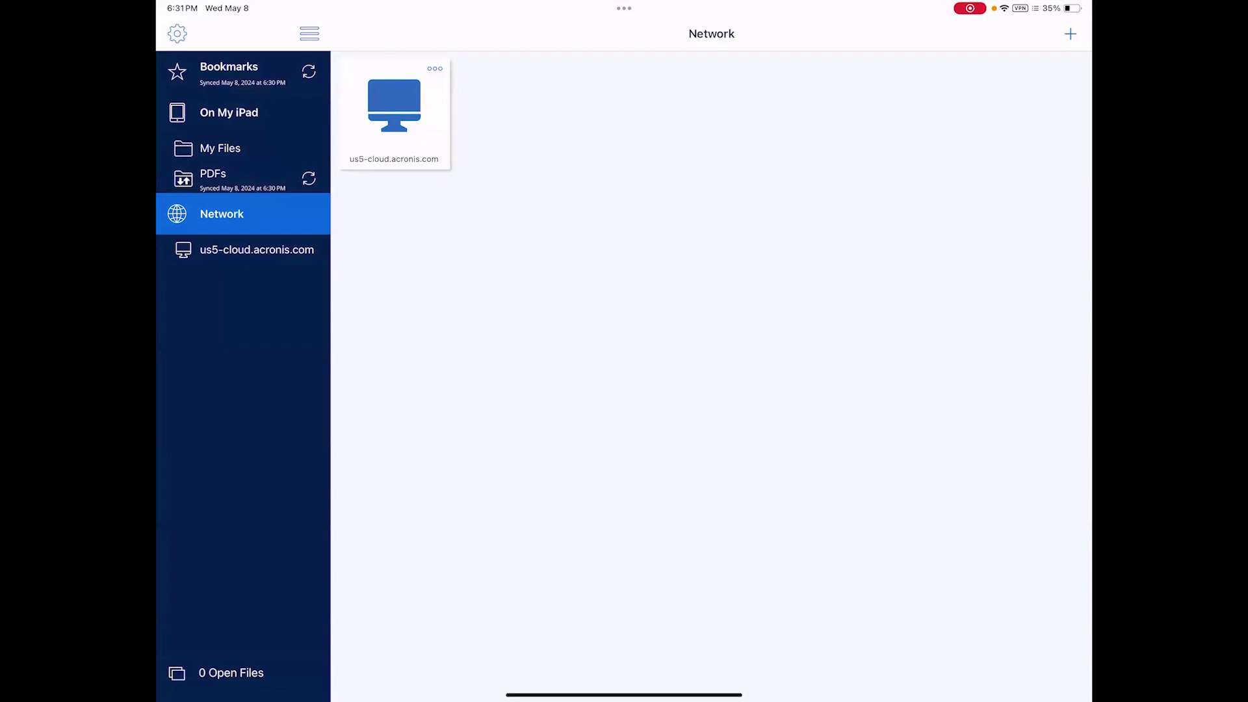
# Browse us5-cloud.acronis.com > Acronis Cyber Protect Cloud > Reference and preview the Cyber Files Cloud Data Sheet PDF.
pyautogui.click(257, 250)
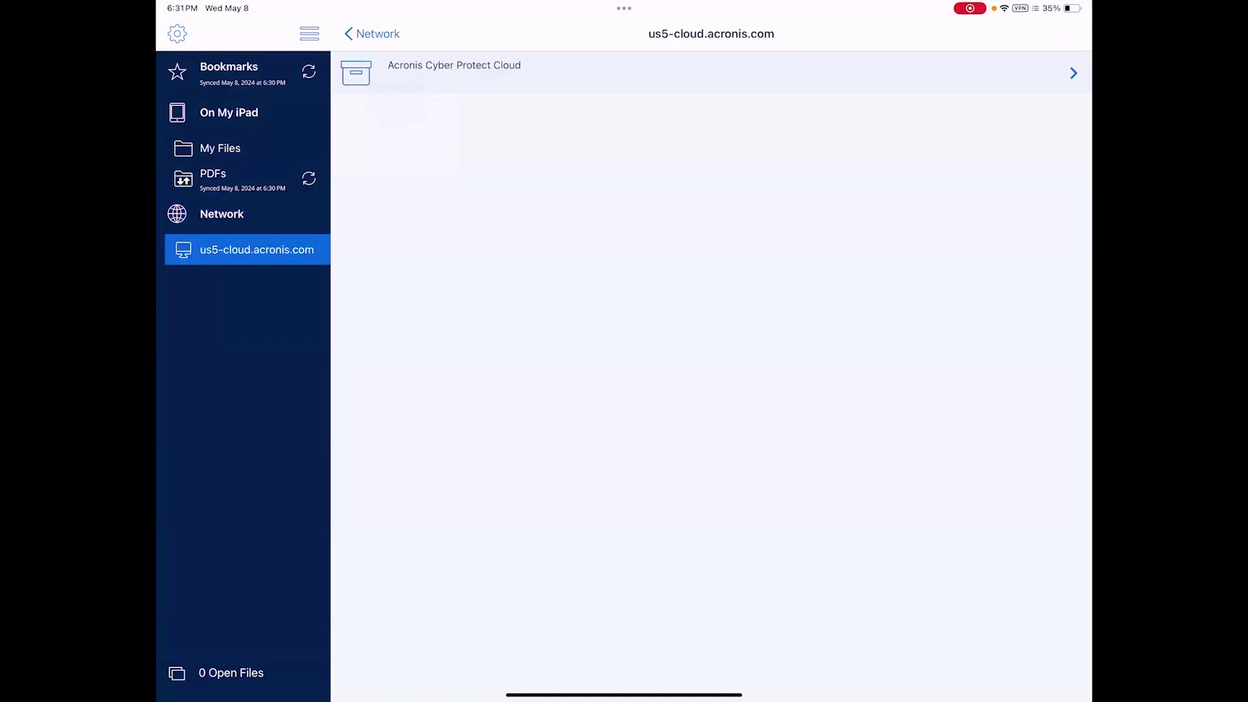
pyautogui.click(455, 72)
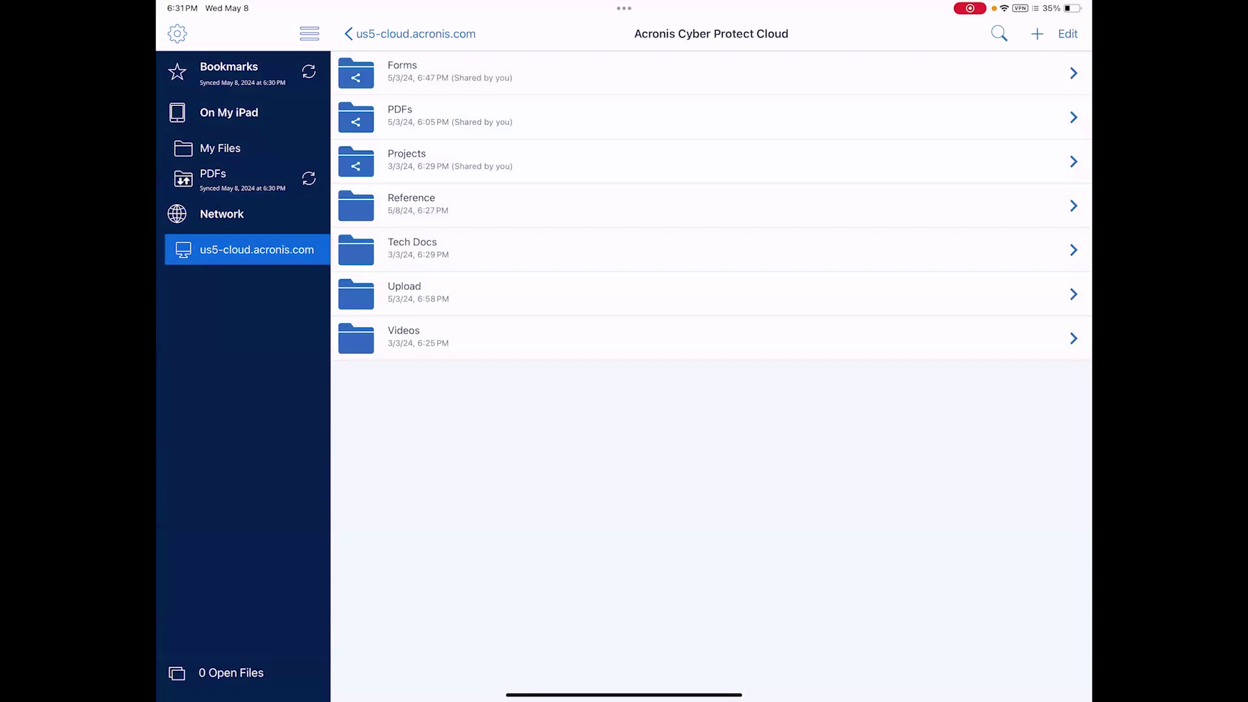
pyautogui.click(412, 198)
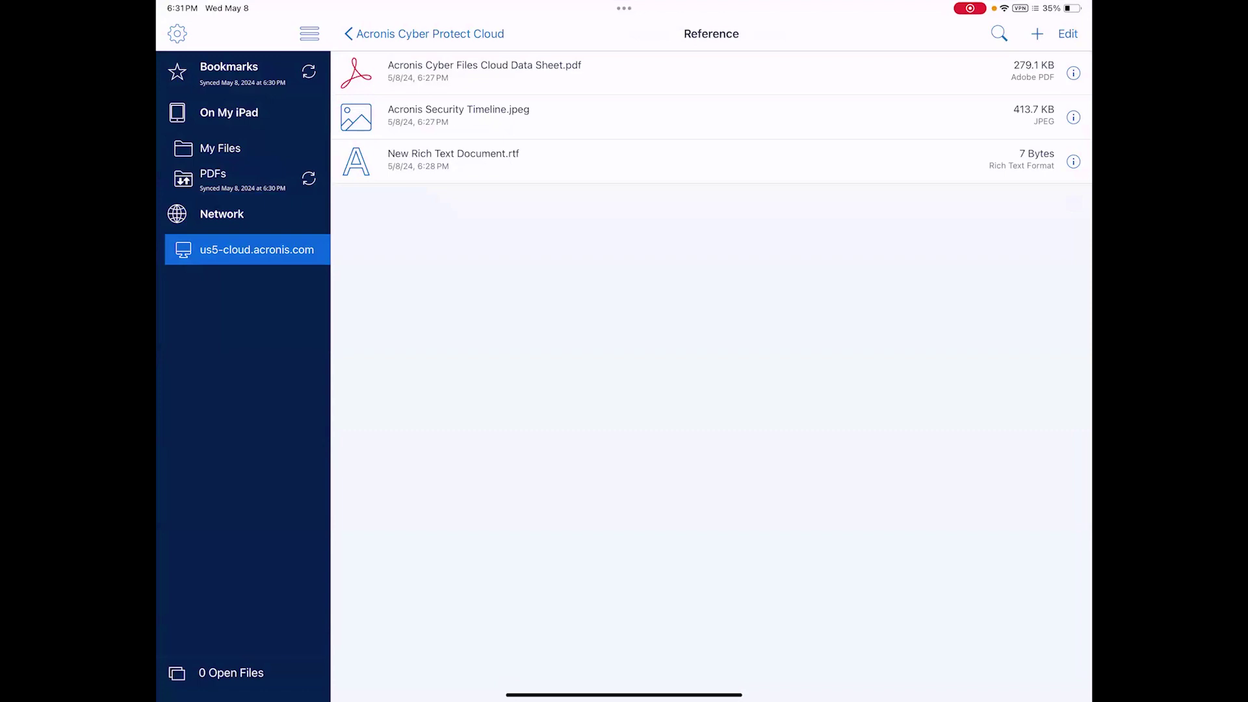
pyautogui.click(484, 71)
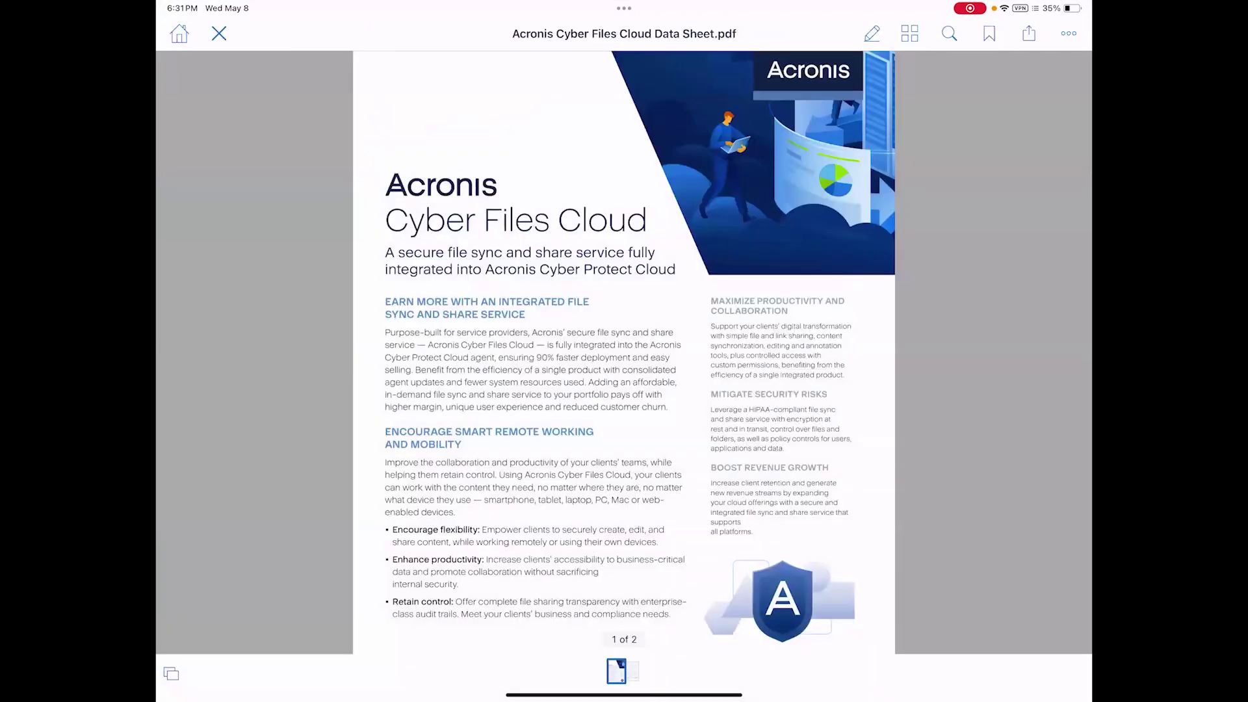
pyautogui.press('Escape')
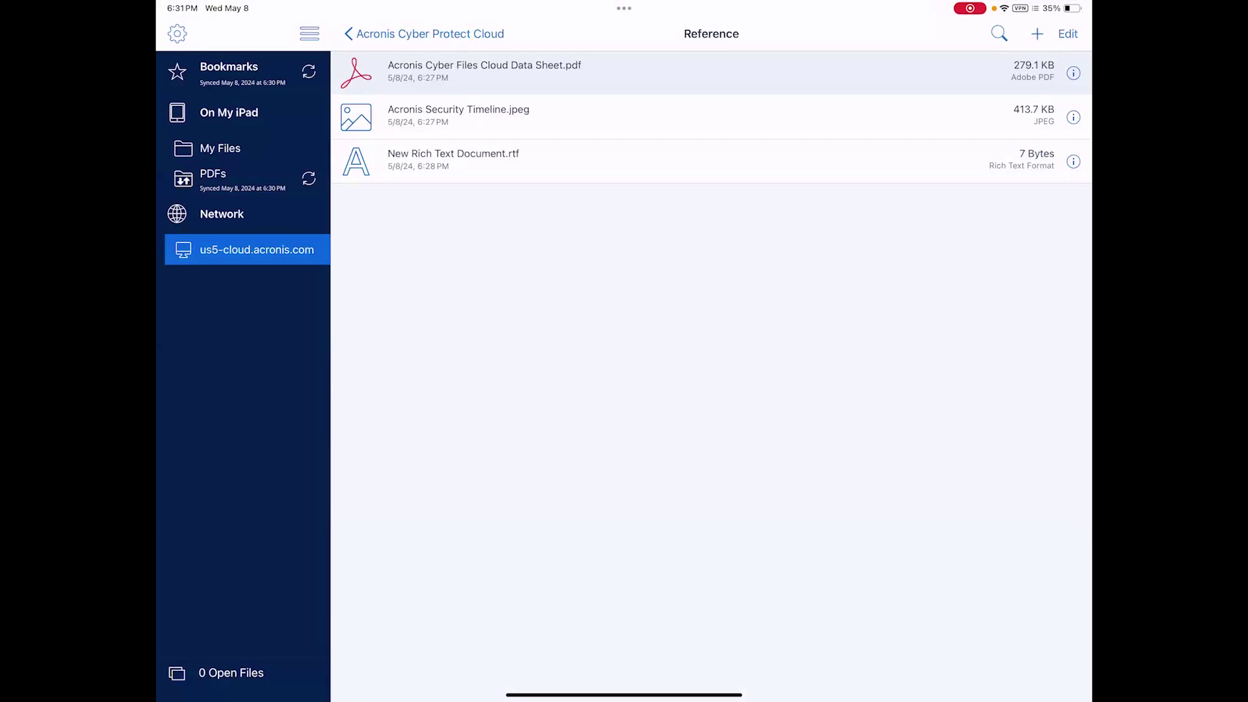
# Add Reference as a 2-way sync folder and sync its three items (692.7 KB) now.
pyautogui.click(1038, 34)
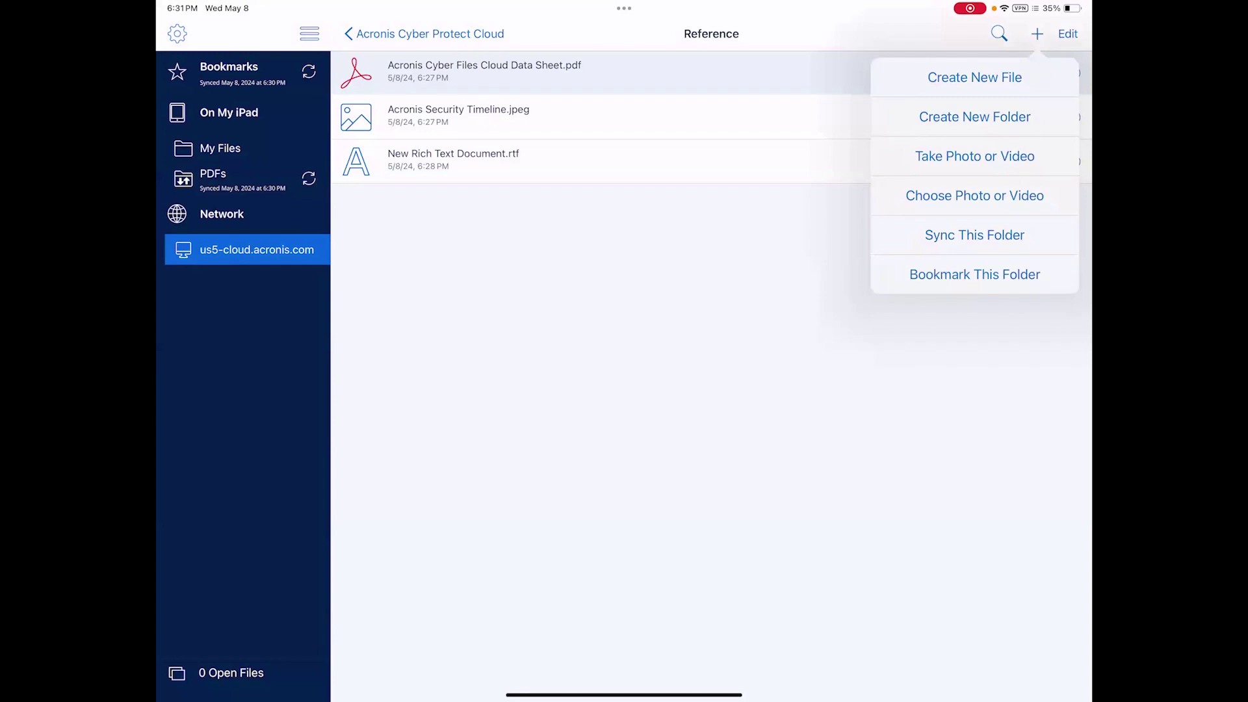
pyautogui.press('Escape')
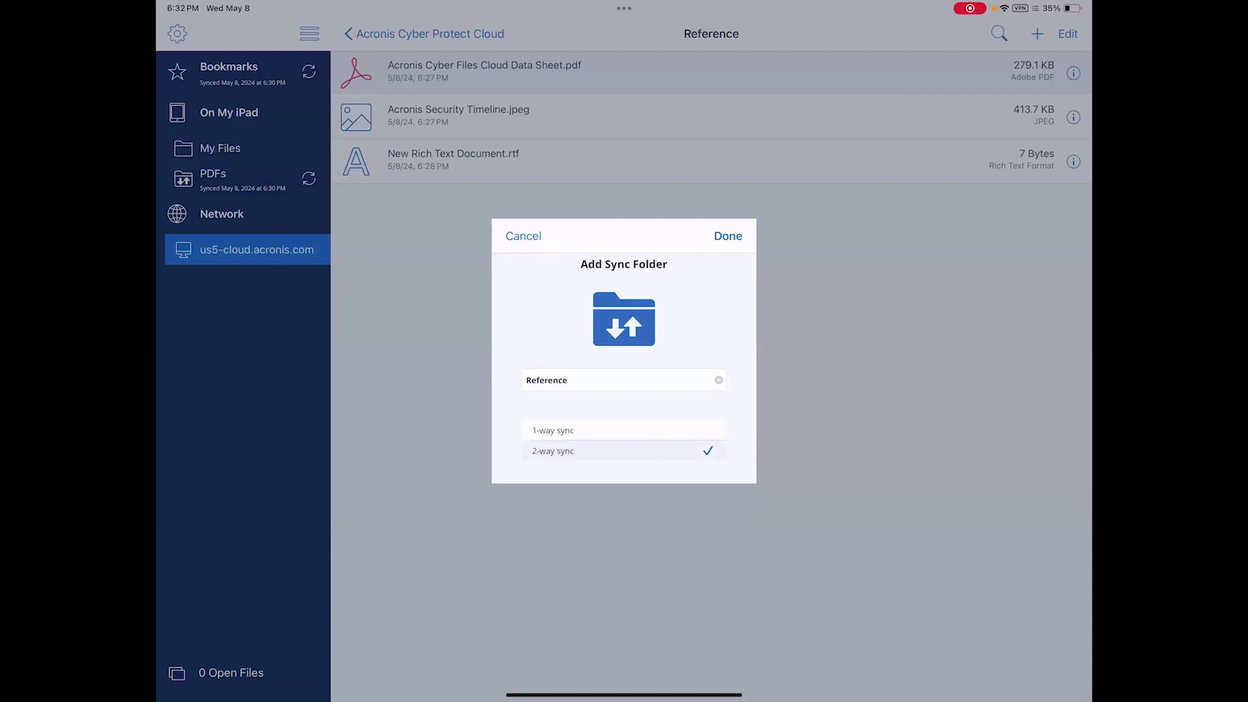
pyautogui.click(728, 236)
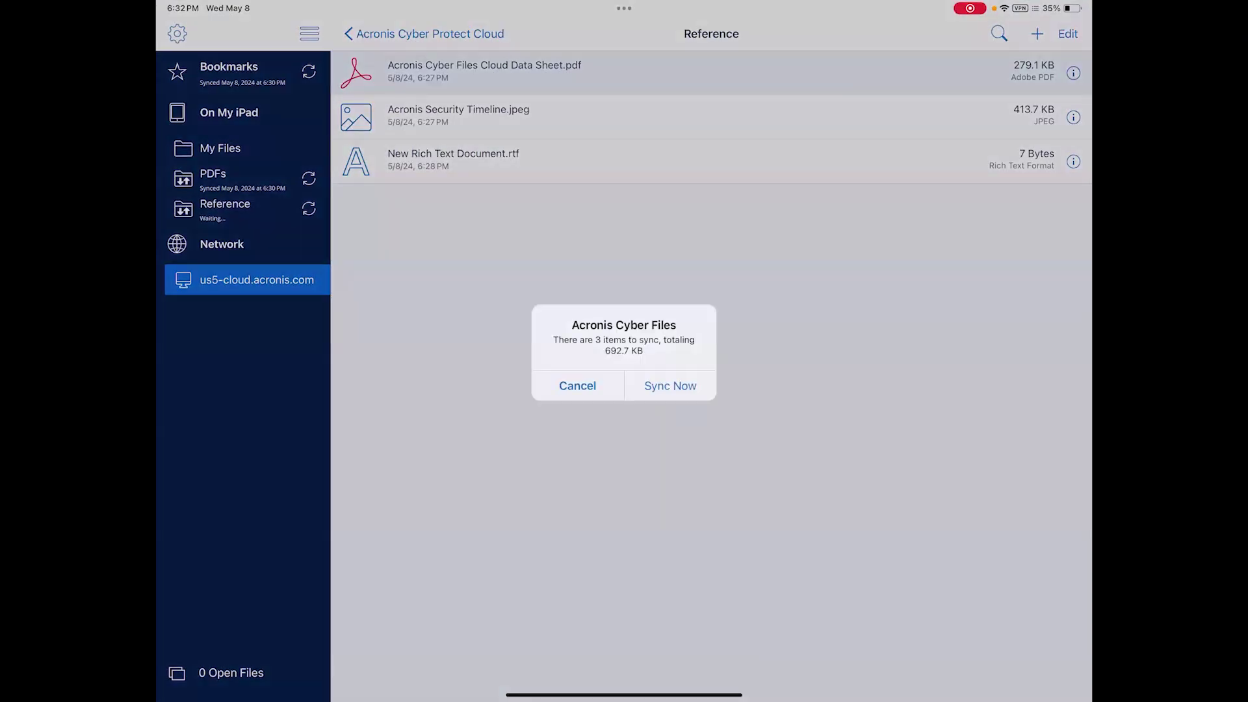
pyautogui.click(671, 386)
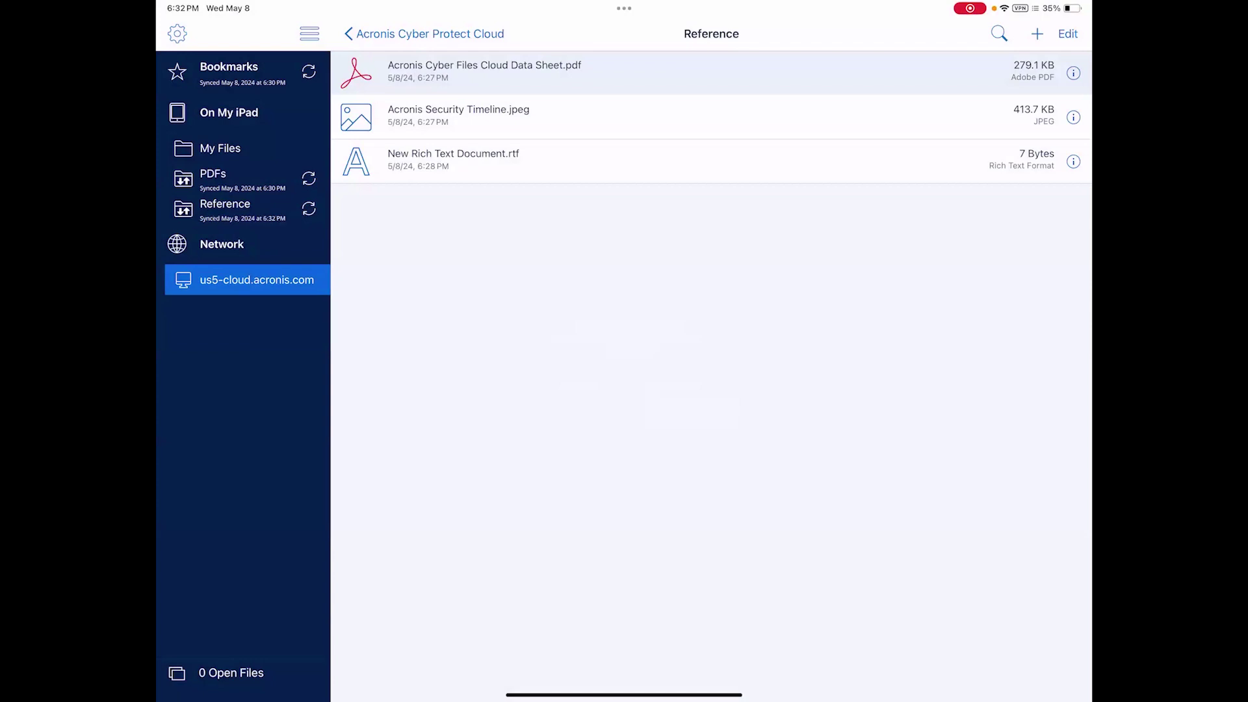
# View the On My iPad folders, then scroll through Settings' sync and PDF options.
pyautogui.click(224, 208)
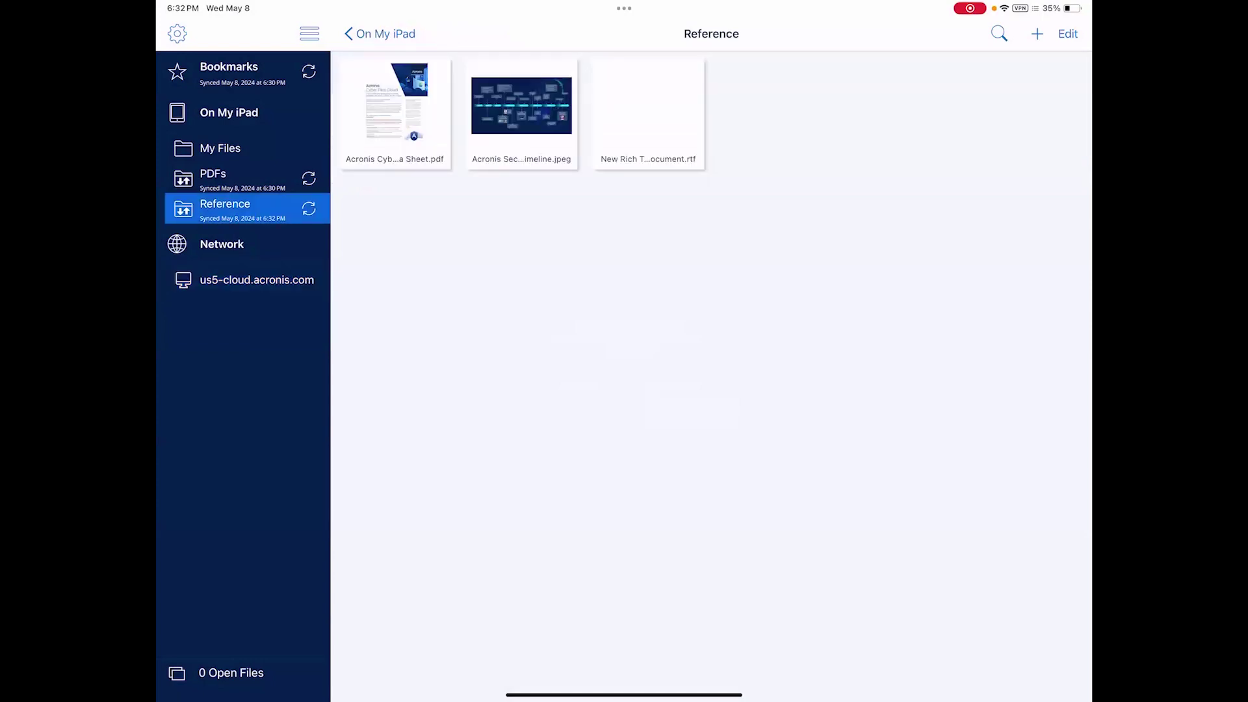
pyautogui.click(229, 113)
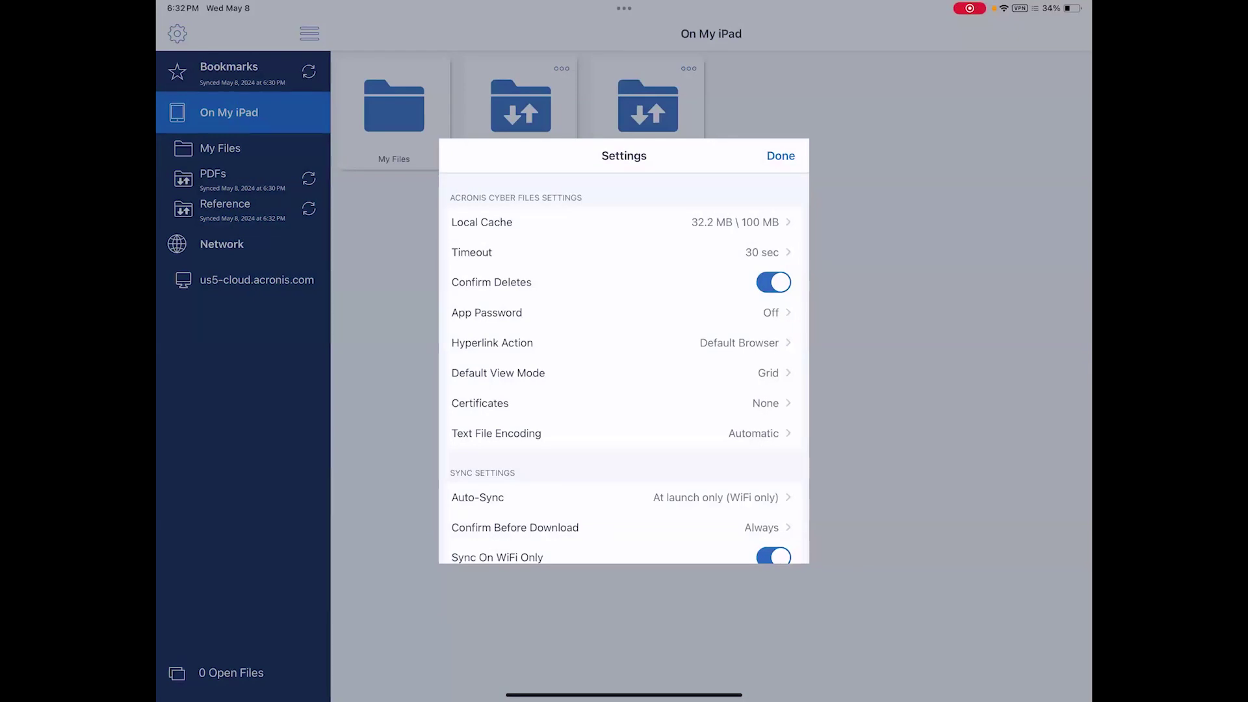
pyautogui.scroll(-3, 624, 371)
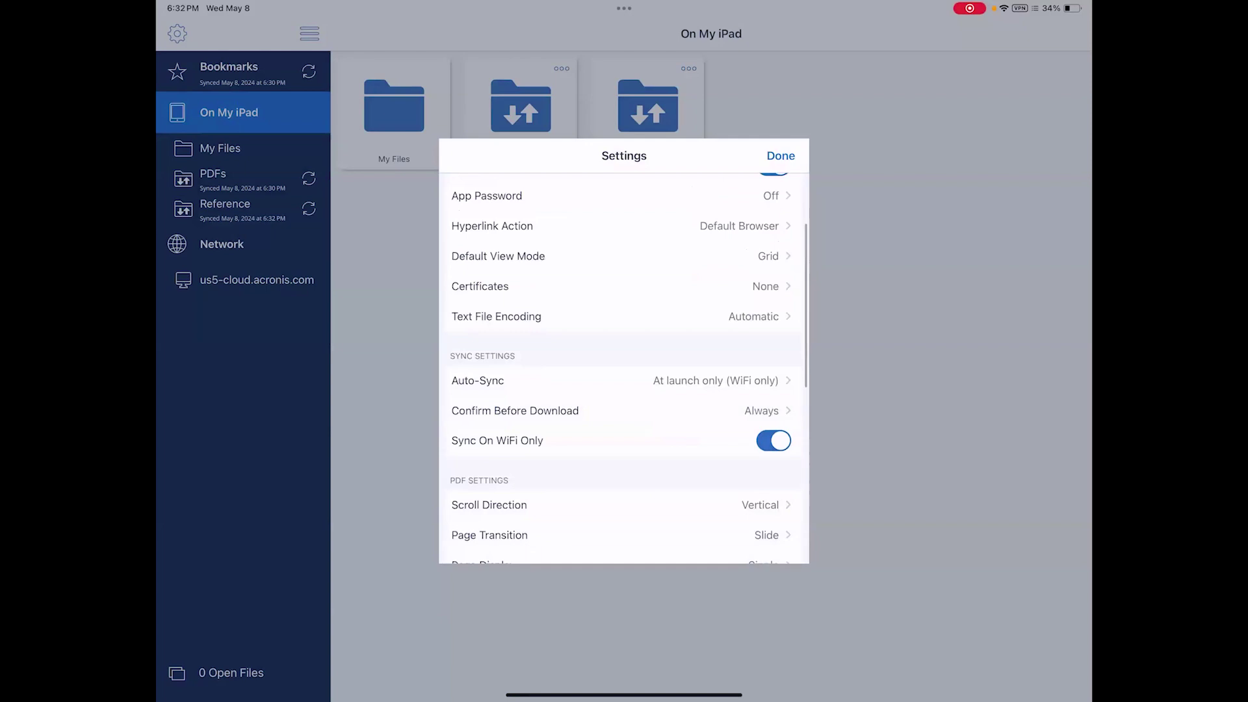
pyautogui.scroll(-3, 624, 370)
pyautogui.scroll(-1, 624, 371)
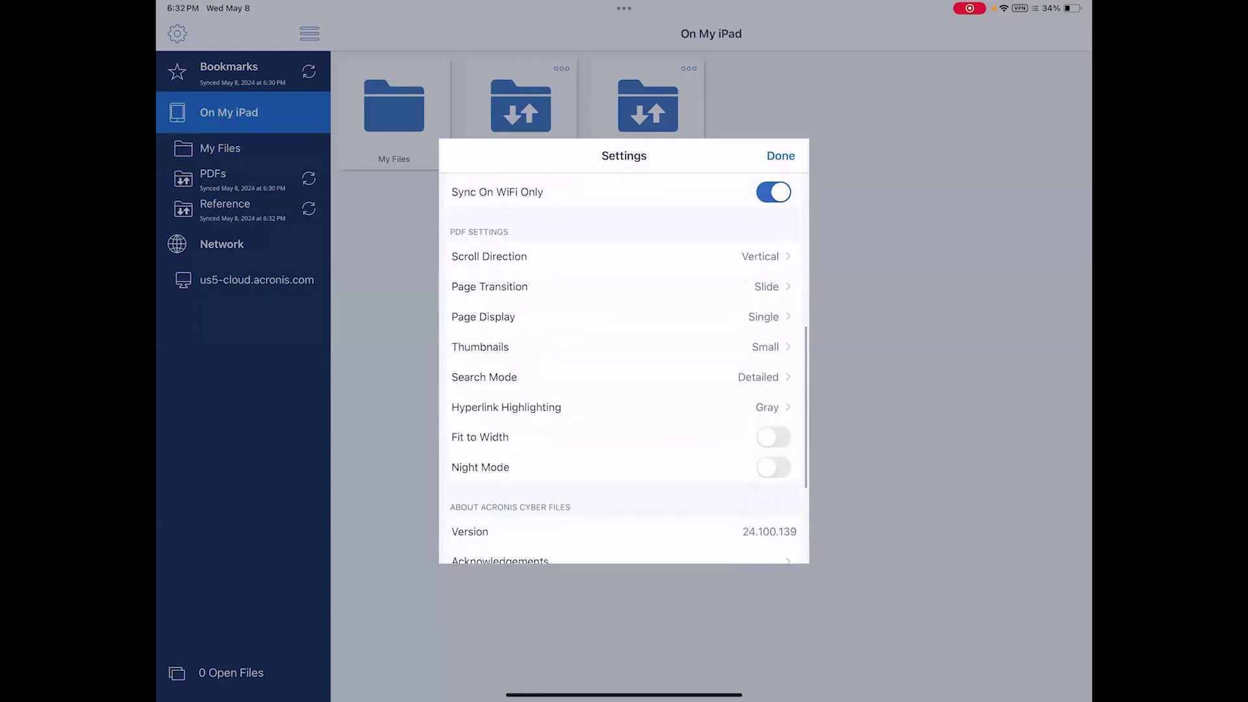